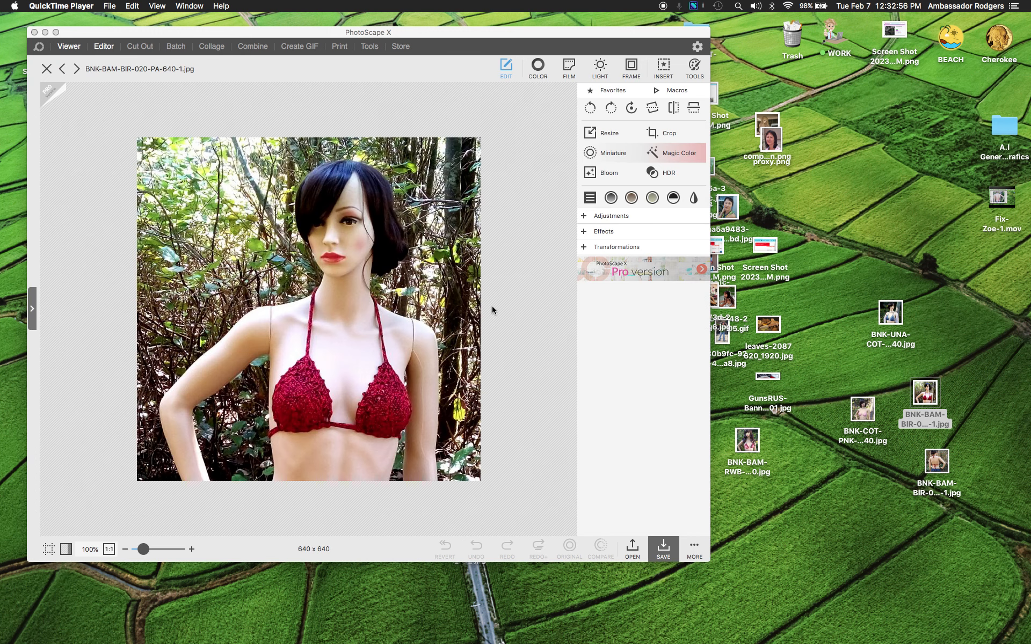
- Open the Blur brush tool for retouching the seam on the mannequin's shoulder at the photo's right side
click(145, 546)
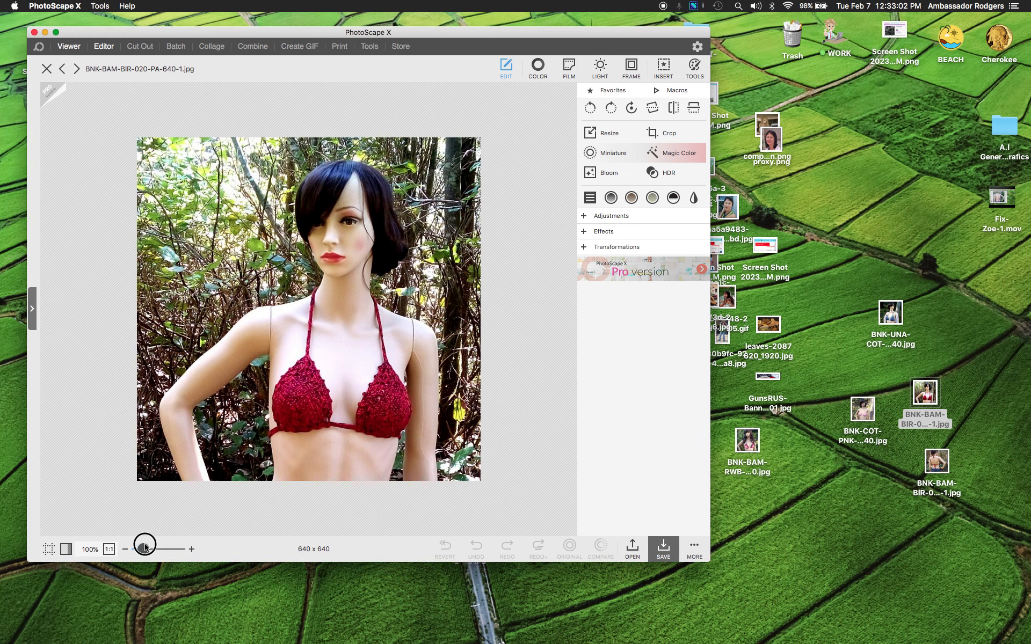
drag(145, 547, 164, 549)
drag(387, 459, 317, 403)
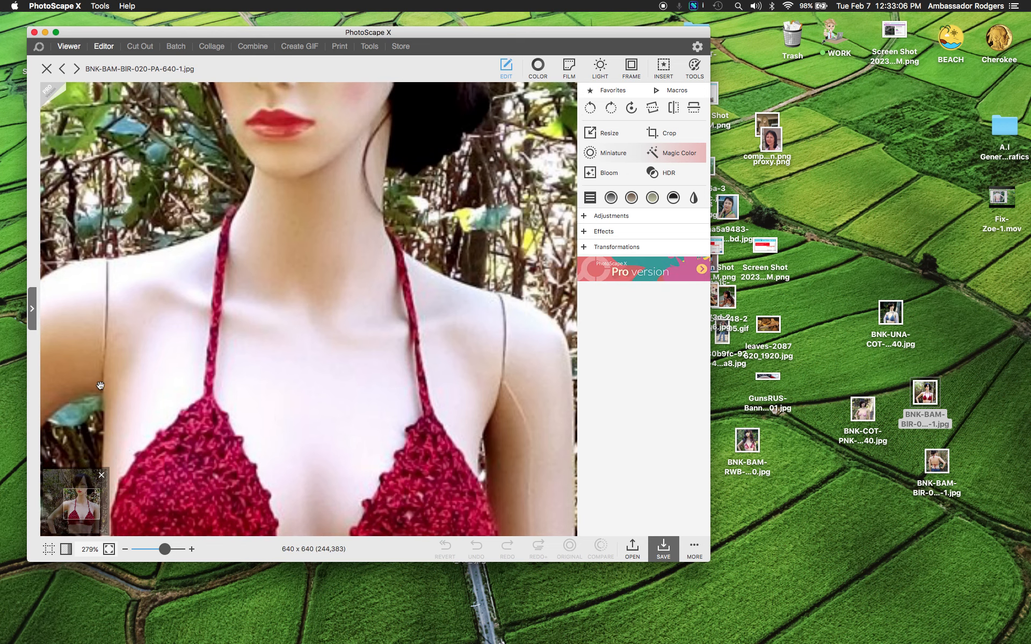
drag(171, 554, 148, 550)
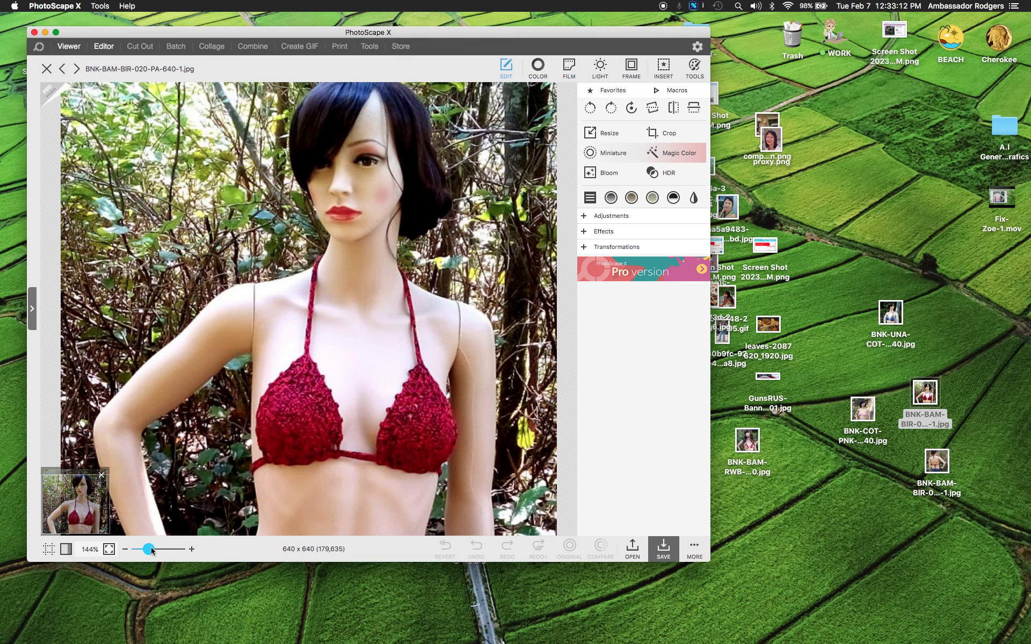
drag(149, 550, 170, 549)
drag(494, 445, 413, 445)
click(694, 68)
click(831, 286)
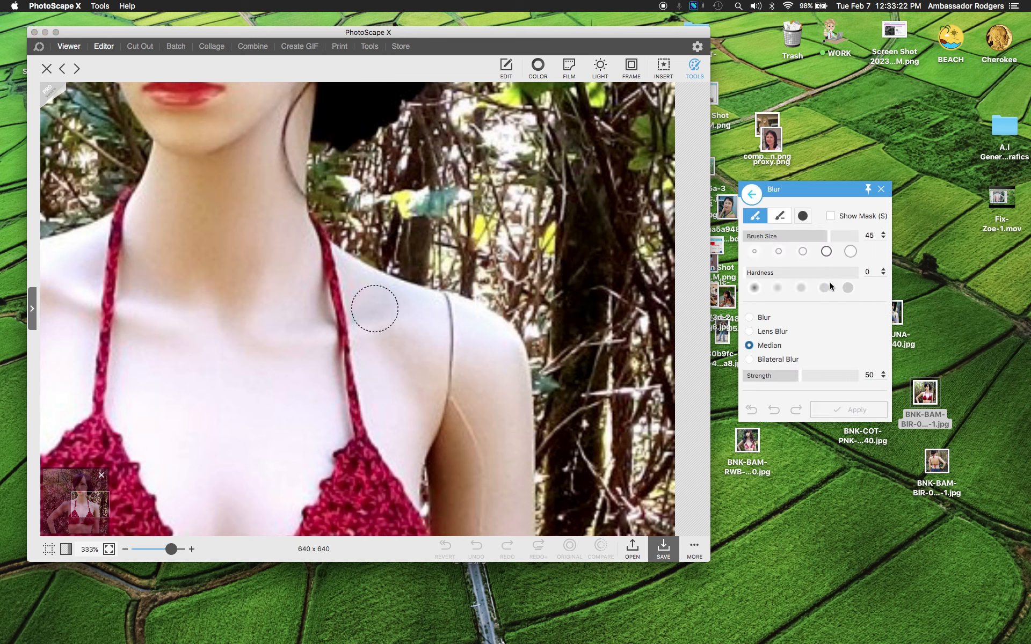
- Try to blur out the right-hand shoulder seam with a Median brush of size 60 and hardness 100
click(849, 252)
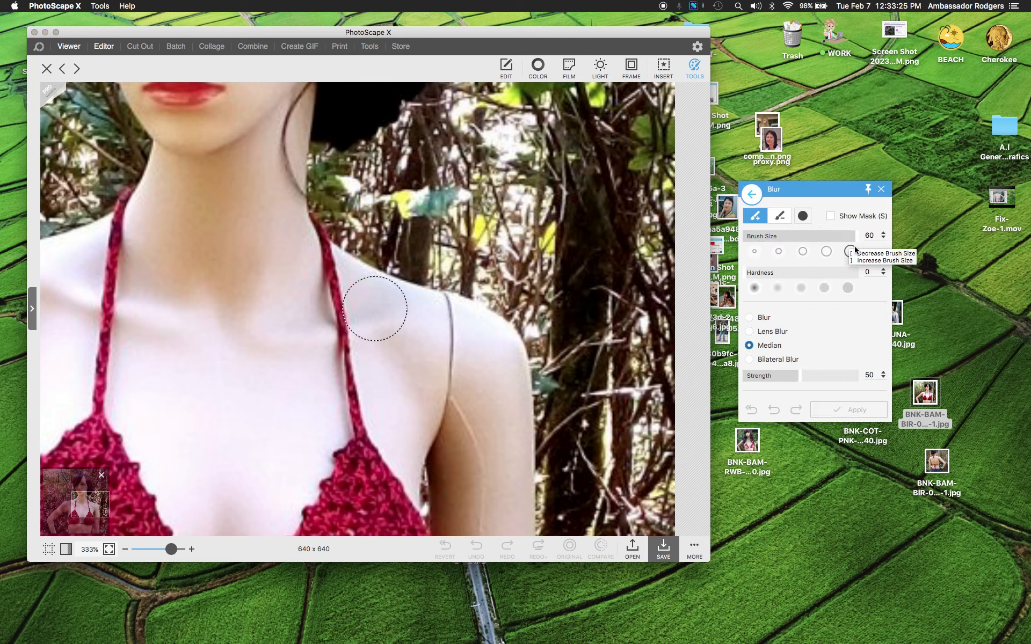
click(852, 291)
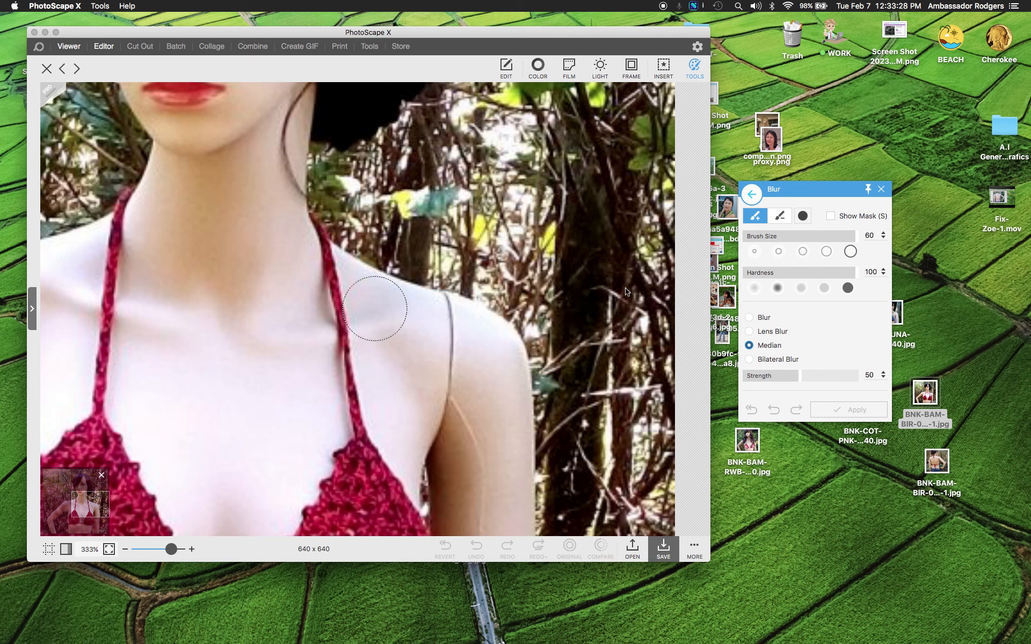
click(445, 348)
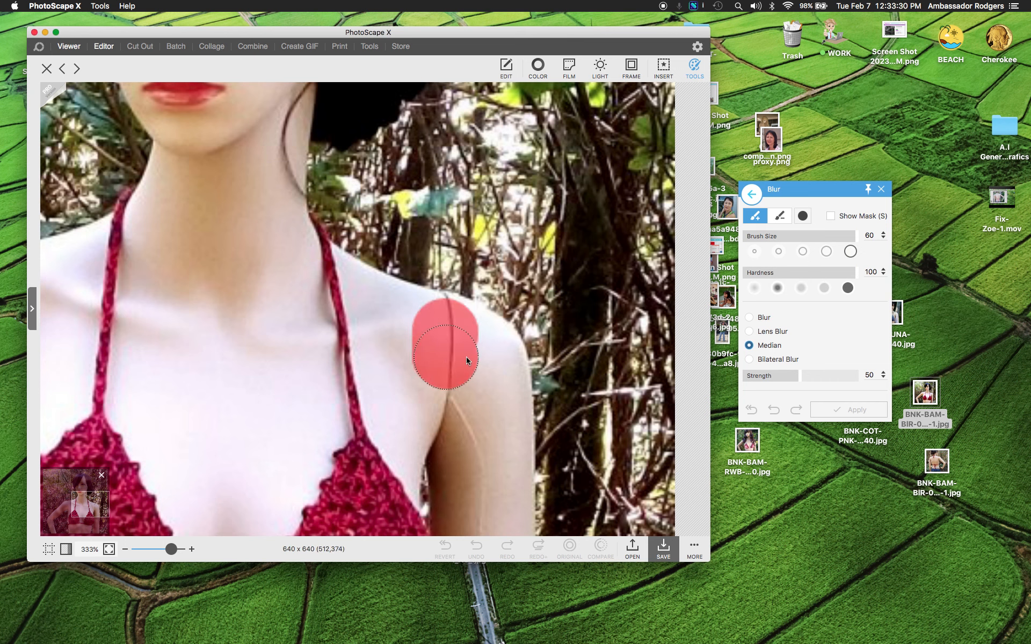
drag(443, 332, 444, 353)
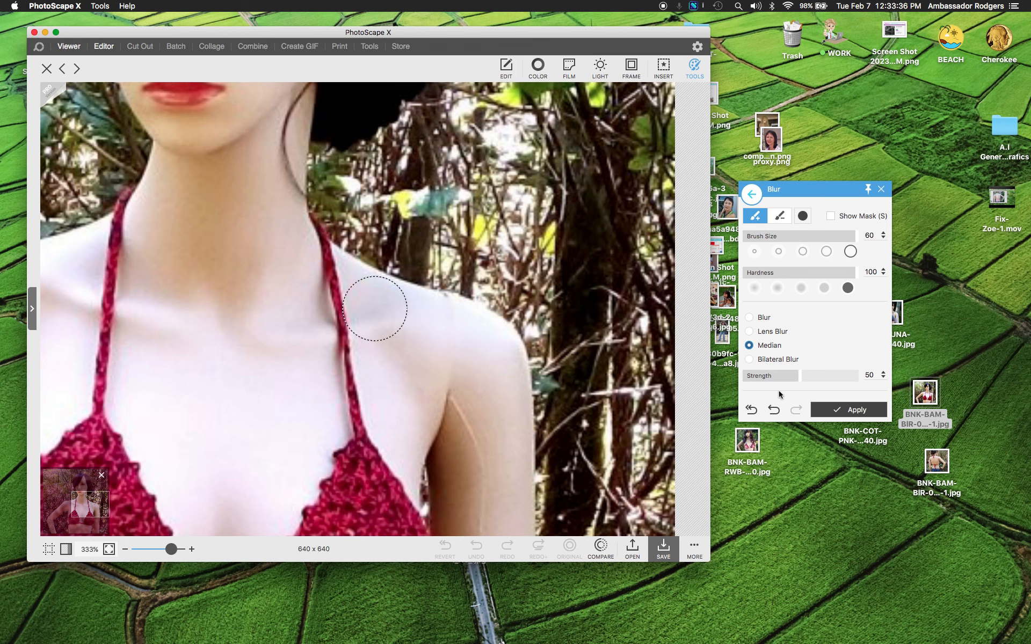
click(774, 410)
click(774, 410)
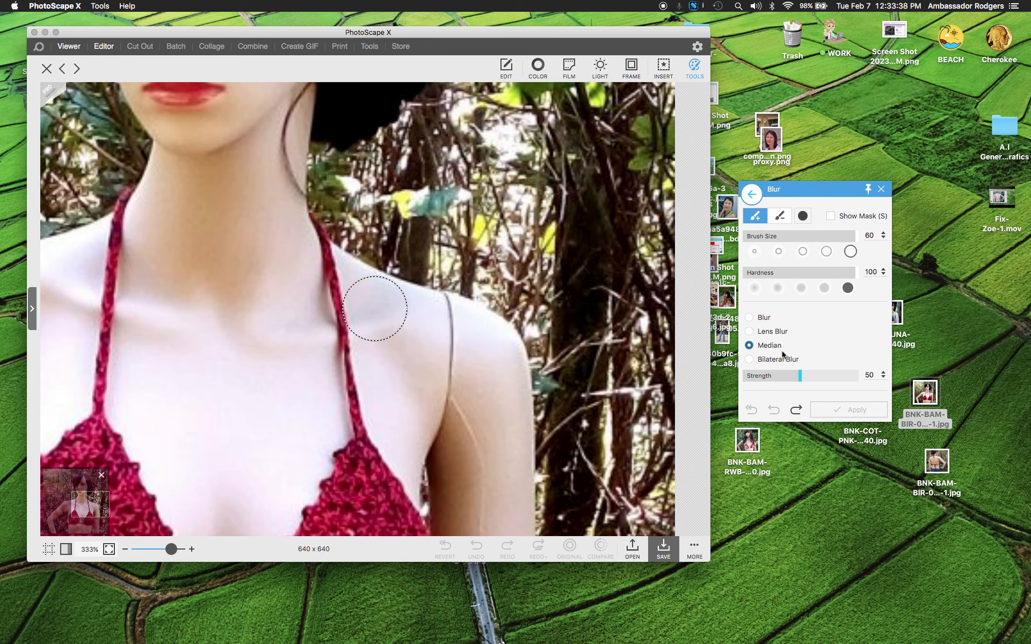
- Blur out the right-hand shoulder seam with a Median brush of size 30 and hardness 50, and apply the result
drag(171, 548, 179, 549)
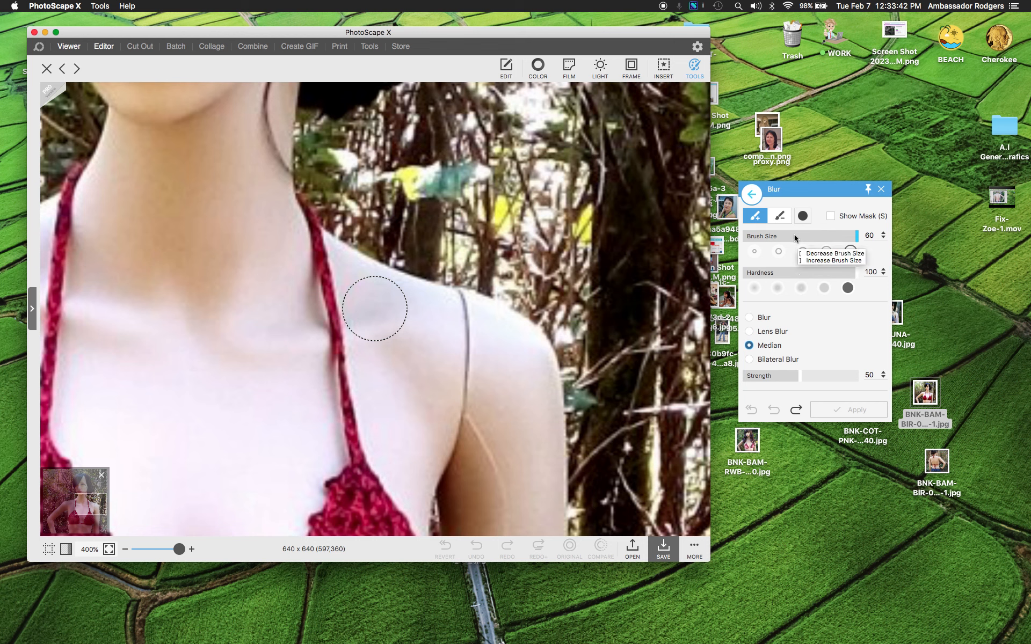
click(803, 251)
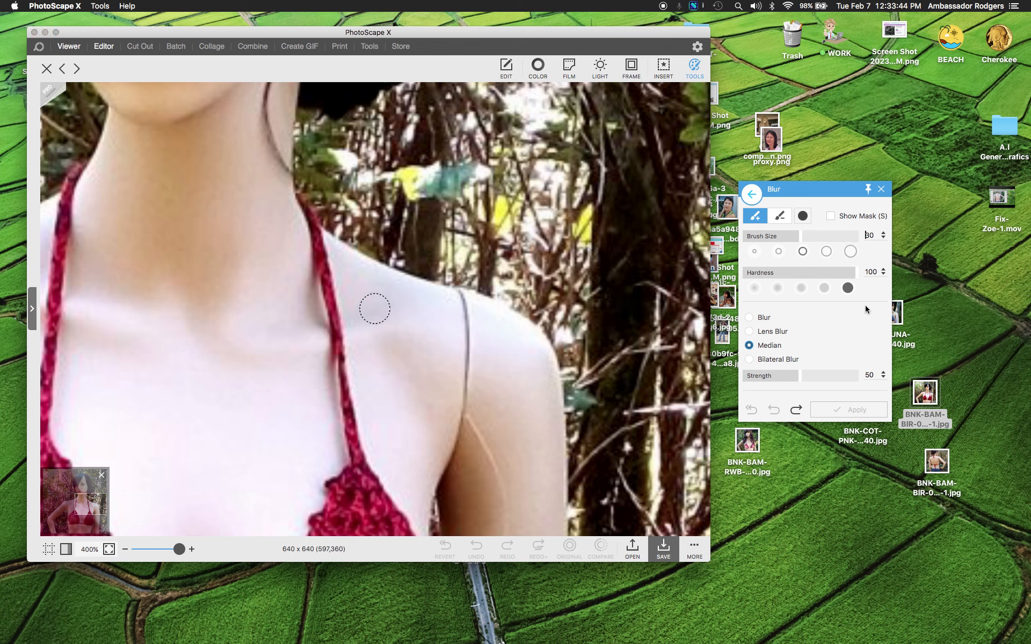
click(799, 288)
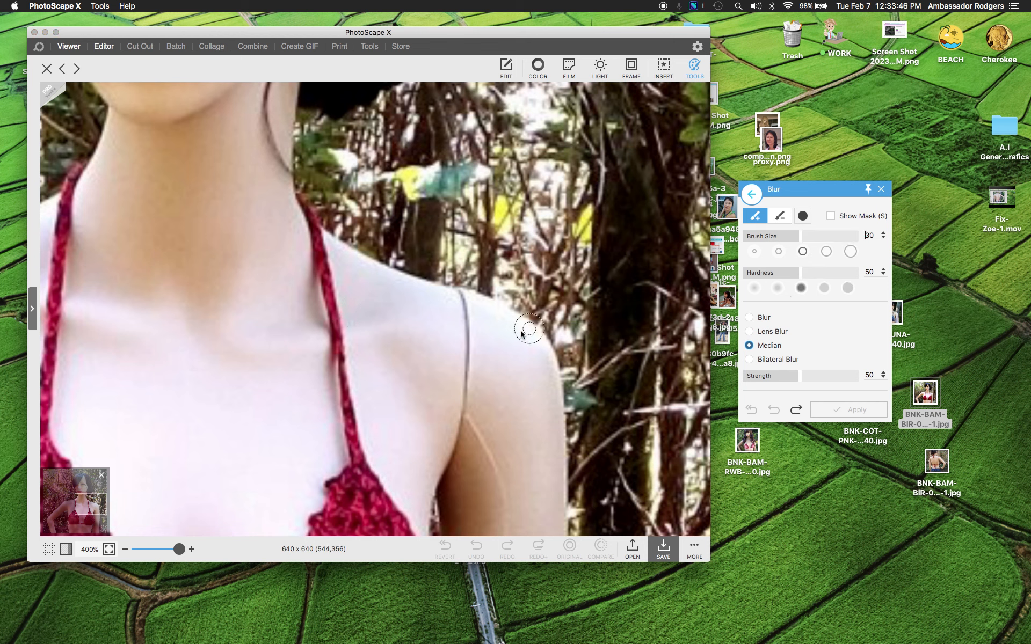
drag(461, 303, 469, 411)
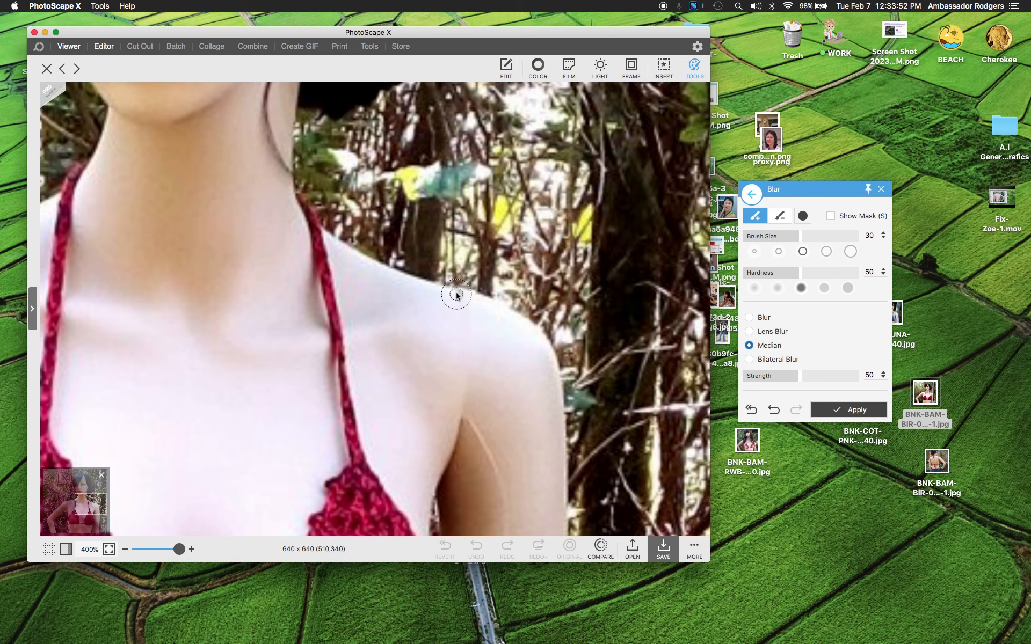
drag(459, 297, 461, 299)
click(856, 411)
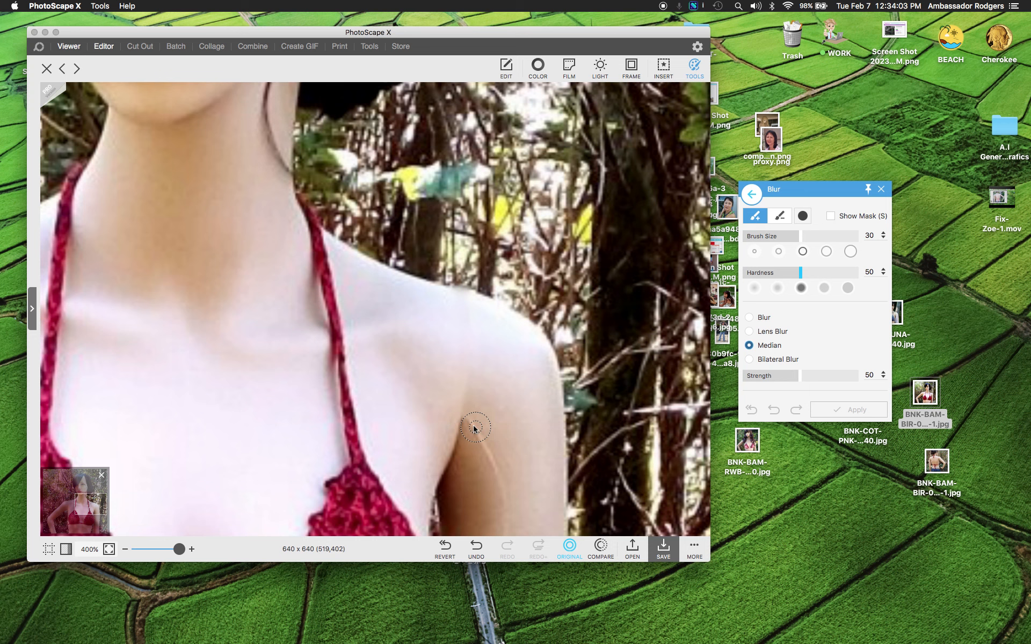
- Try to soften the light line below the right-hand armpit with the Median brush
drag(470, 418, 499, 491)
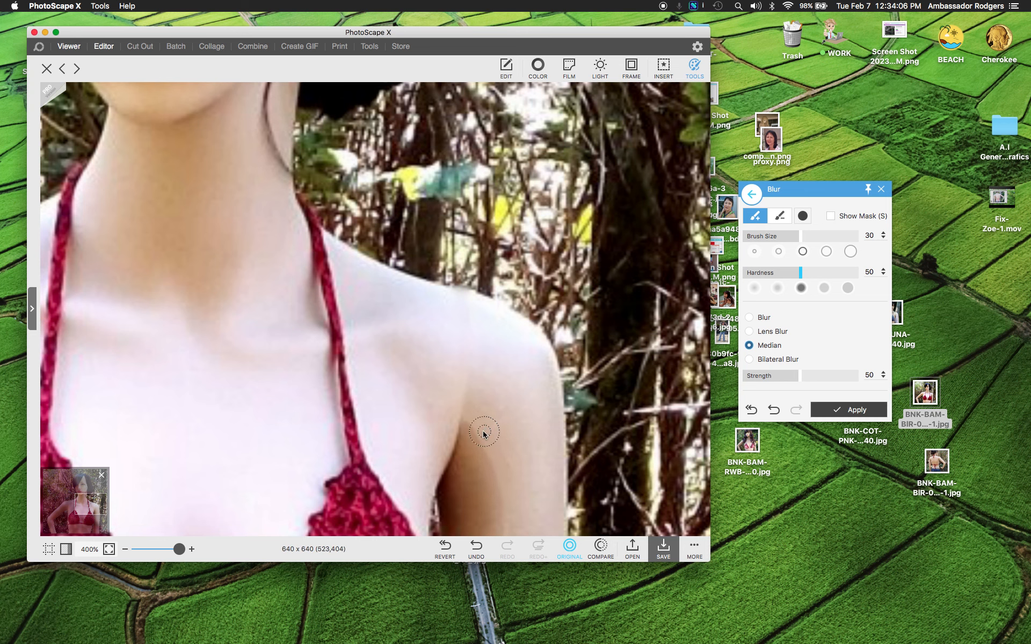
click(776, 412)
- Set the blur type to Blur with strength 100 and try it on the light line below the right-hand armpit
click(749, 317)
drag(800, 376, 859, 376)
mouse_move(475, 418)
mouse_down()
mouse_move(492, 431)
mouse_move(481, 449)
mouse_move(505, 524)
mouse_up()
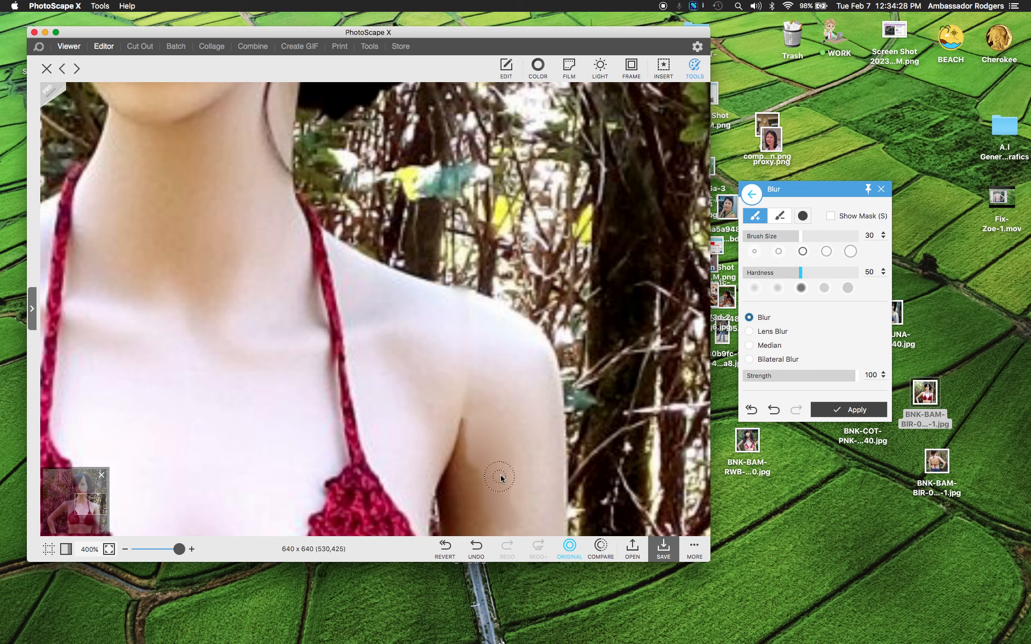
click(772, 409)
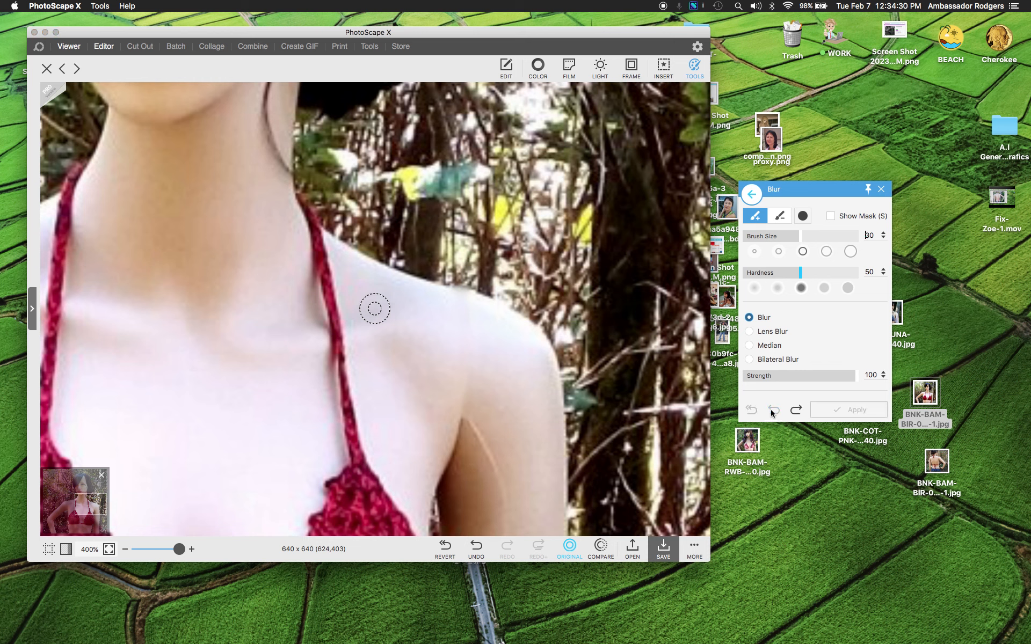
- Try to soften the light line below the right-hand armpit with Bilateral Blur at strength 50
click(759, 359)
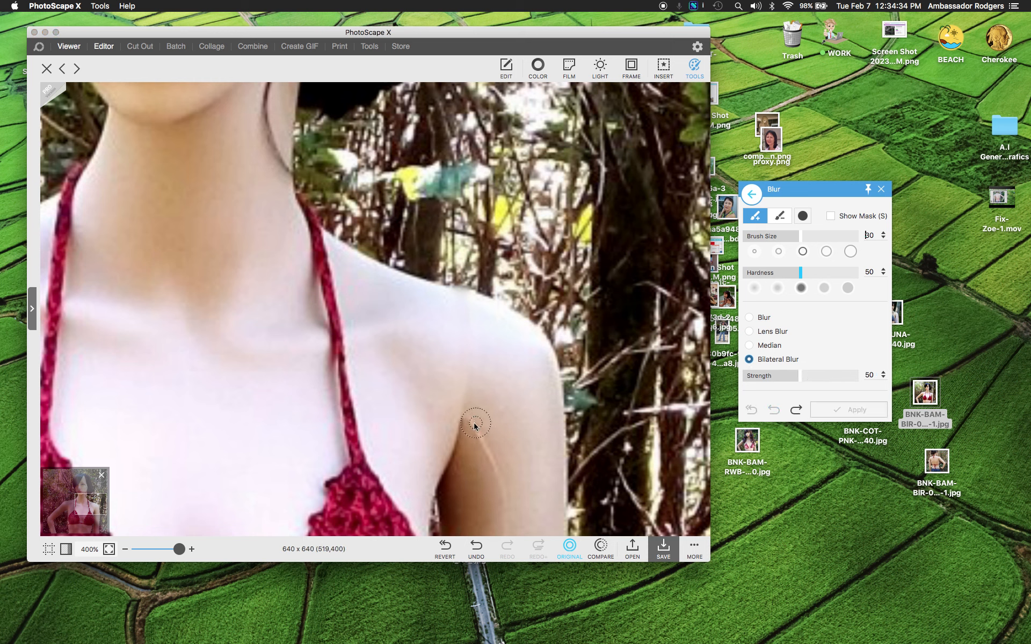
drag(471, 422, 497, 466)
click(773, 409)
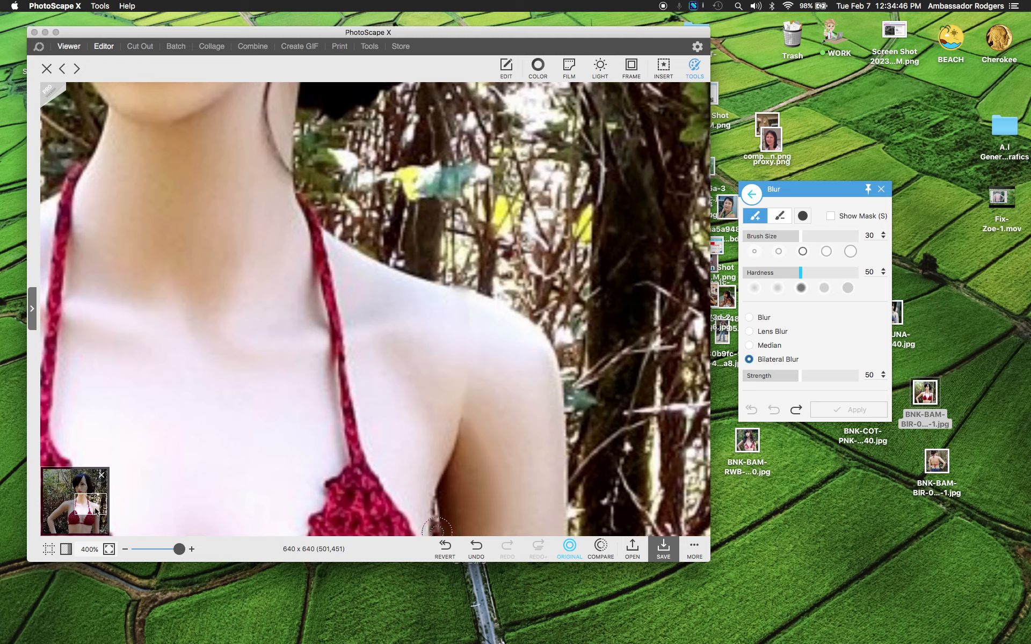
- Try the Bilateral Blur brush on the top of the left-hand shoulder seam and on the chest skin beside it
drag(95, 510, 64, 502)
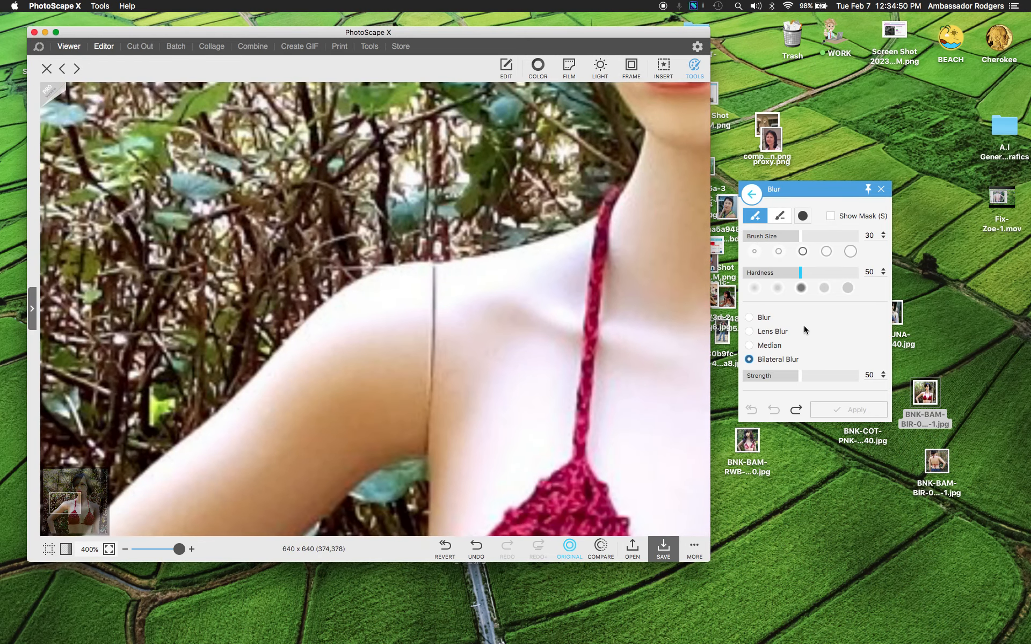
click(434, 273)
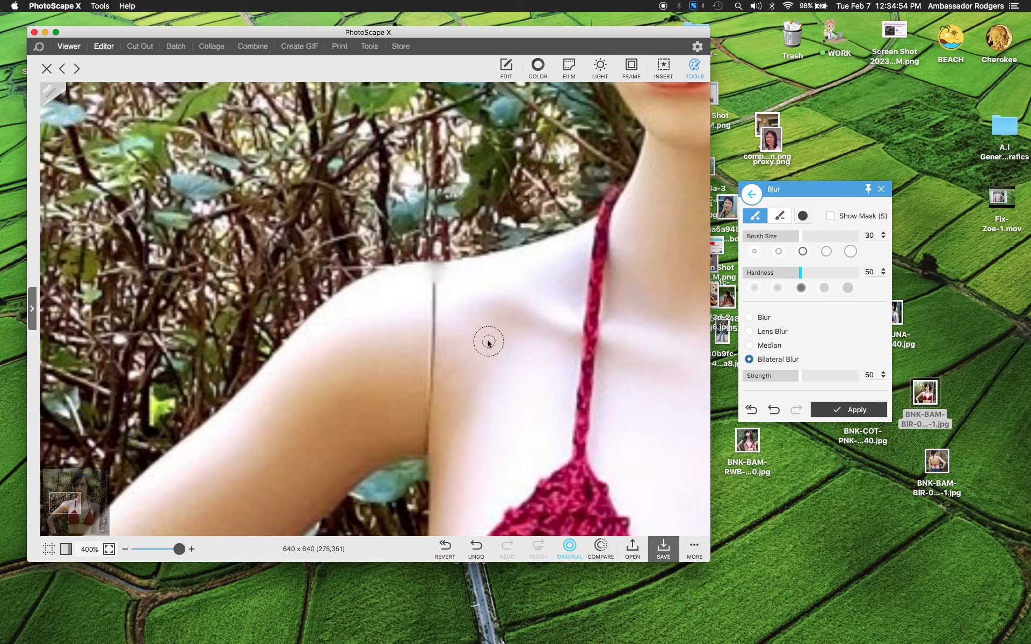
click(778, 412)
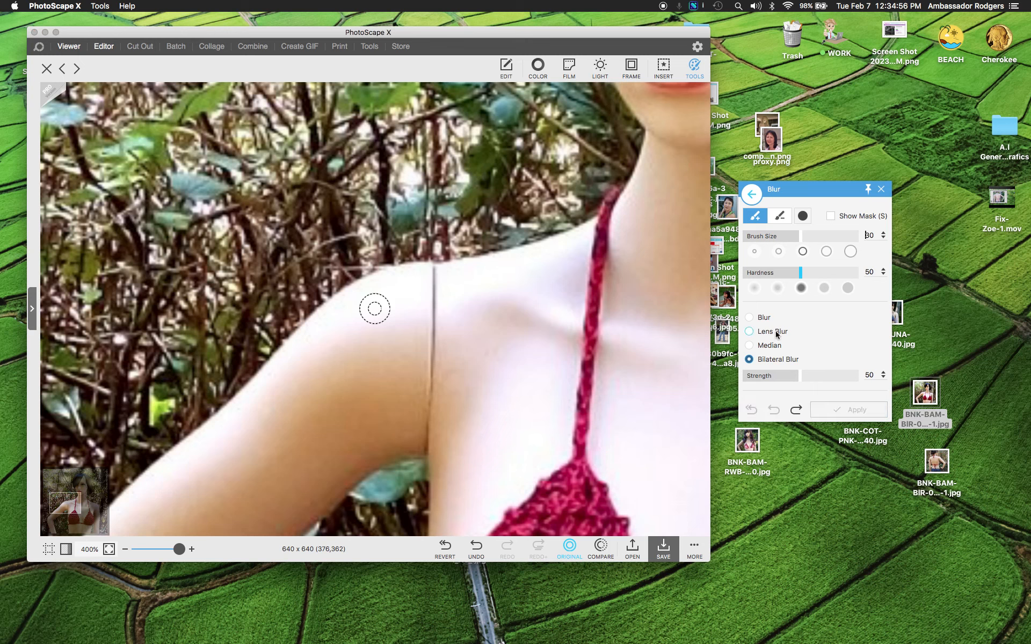
click(474, 330)
mouse_move(485, 349)
mouse_down()
mouse_move(467, 375)
mouse_move(473, 396)
mouse_up()
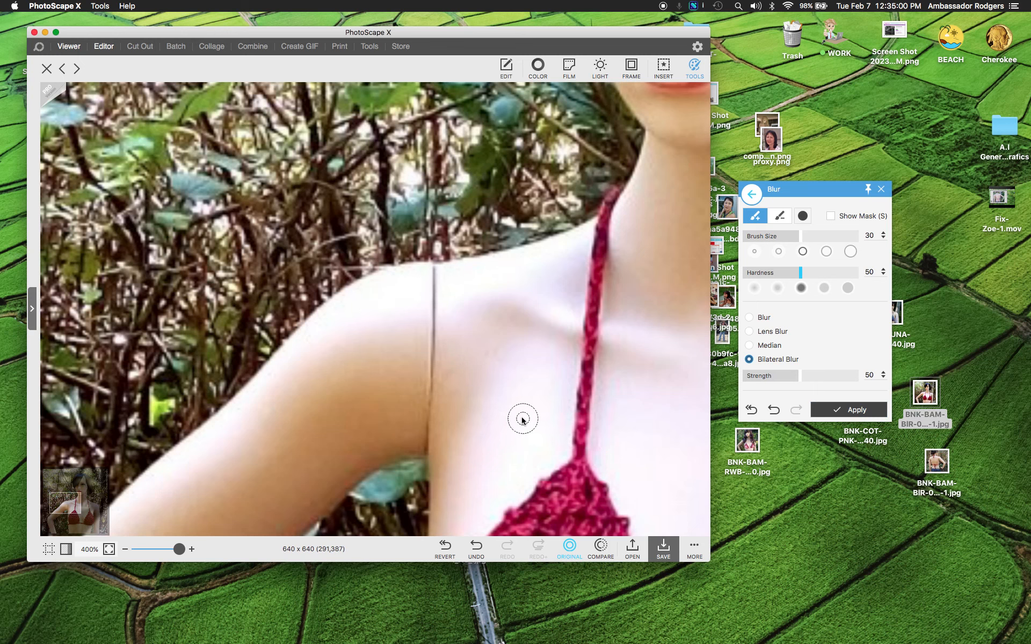
click(773, 409)
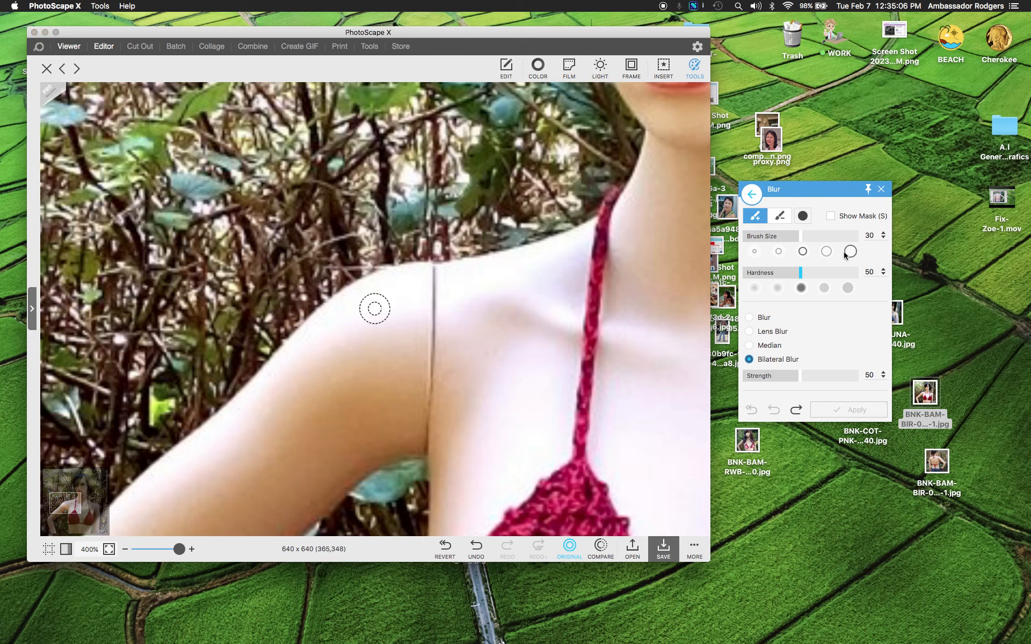
- Set the brush size to 45 and hardness to 25, and try Bilateral Blur along the left-hand shoulder seam
click(826, 251)
click(777, 287)
drag(432, 314, 432, 408)
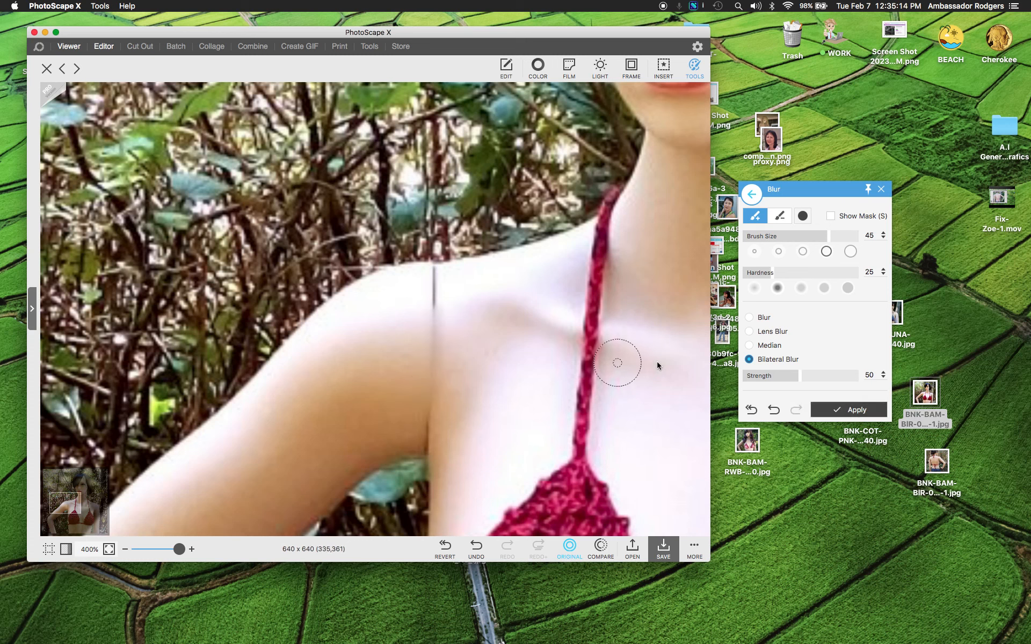
click(774, 409)
- Switch the blur type to Blur and try it along the full length of the left-hand shoulder seam
click(750, 317)
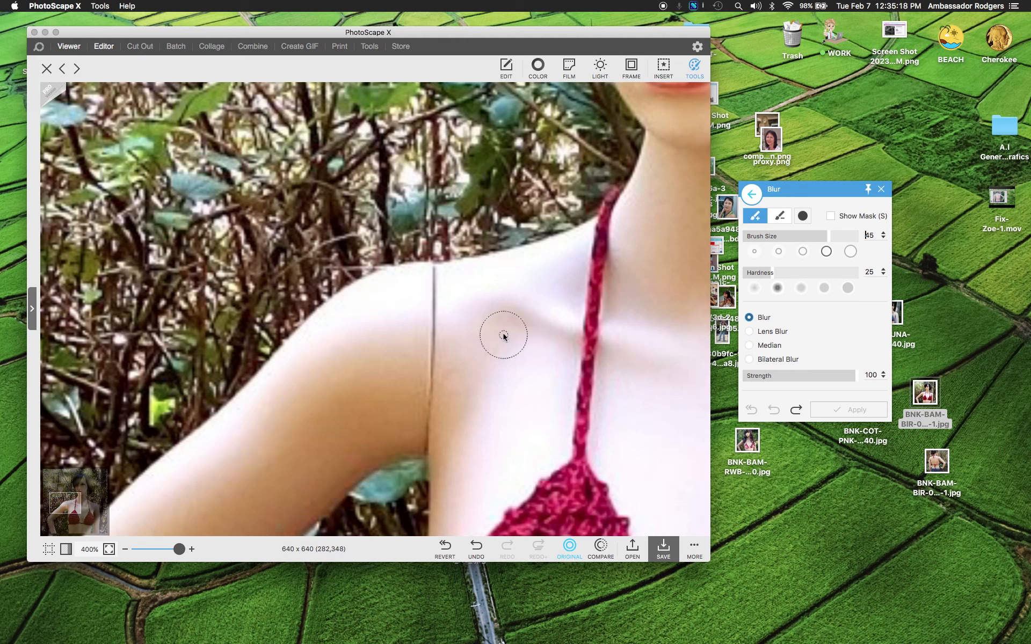
drag(435, 282, 438, 417)
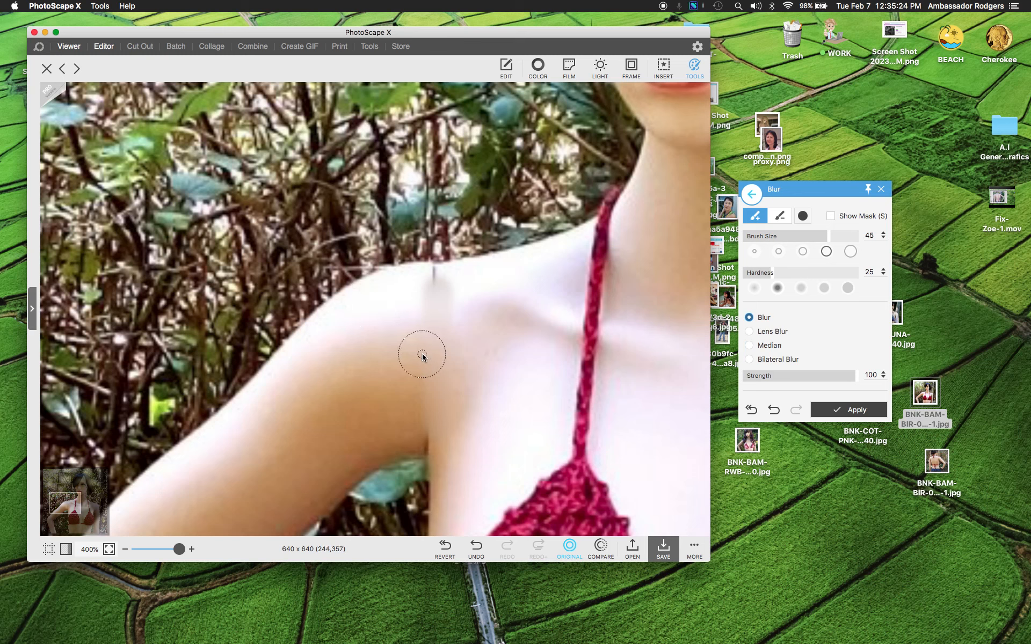
click(773, 407)
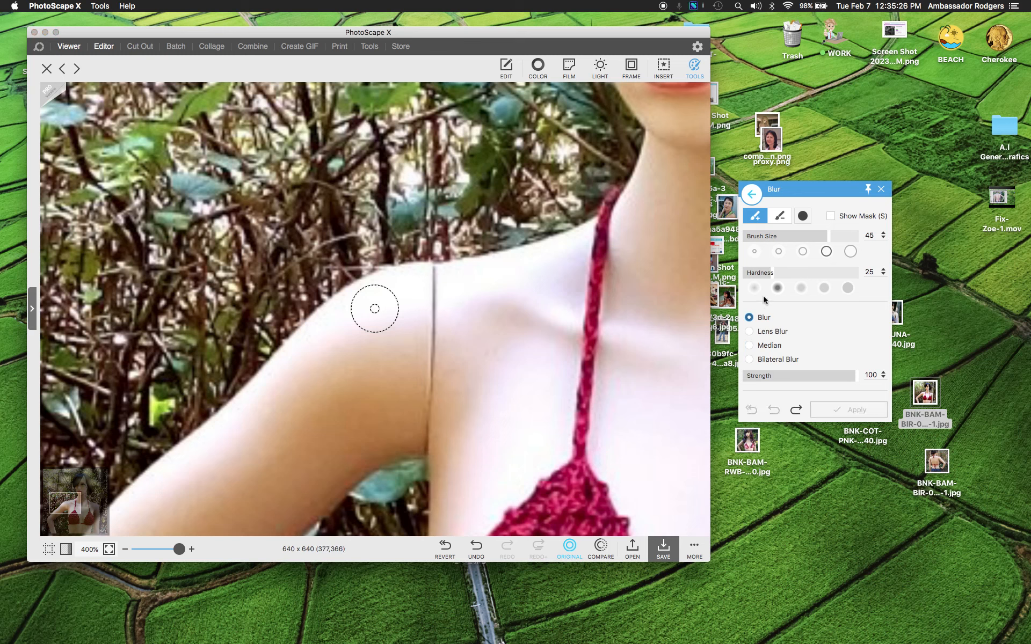
- Set the brush hardness to 0 and try a single Blur stroke down the left-hand shoulder seam
click(756, 287)
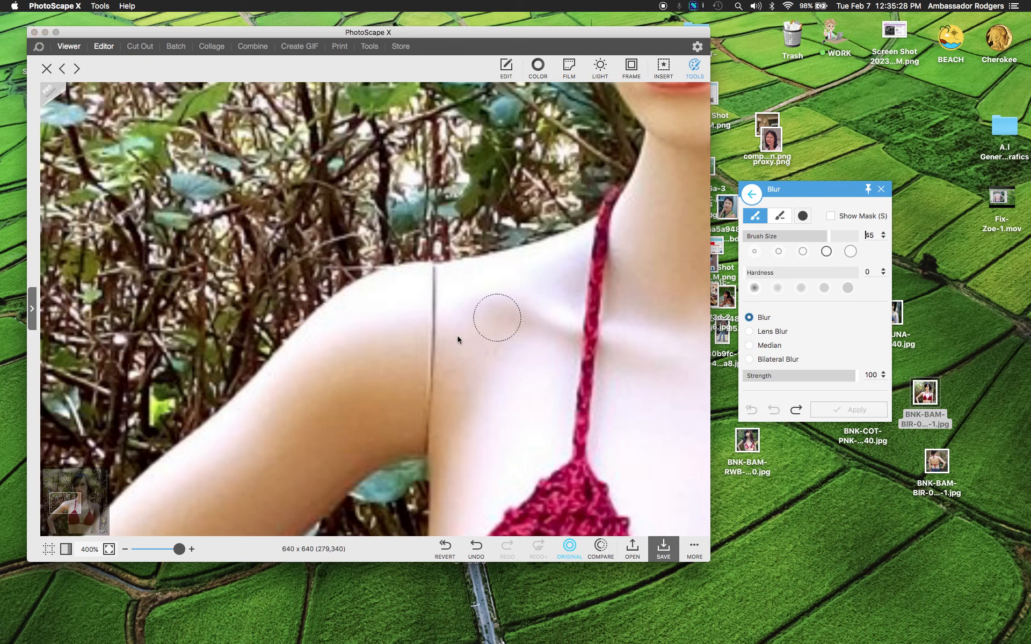
drag(433, 307, 434, 416)
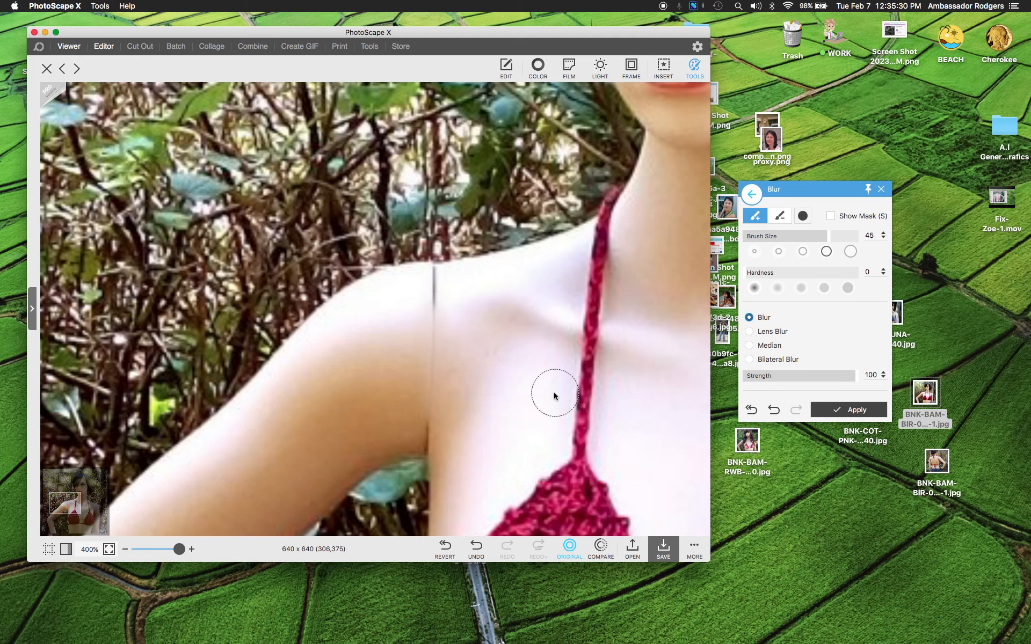
click(774, 414)
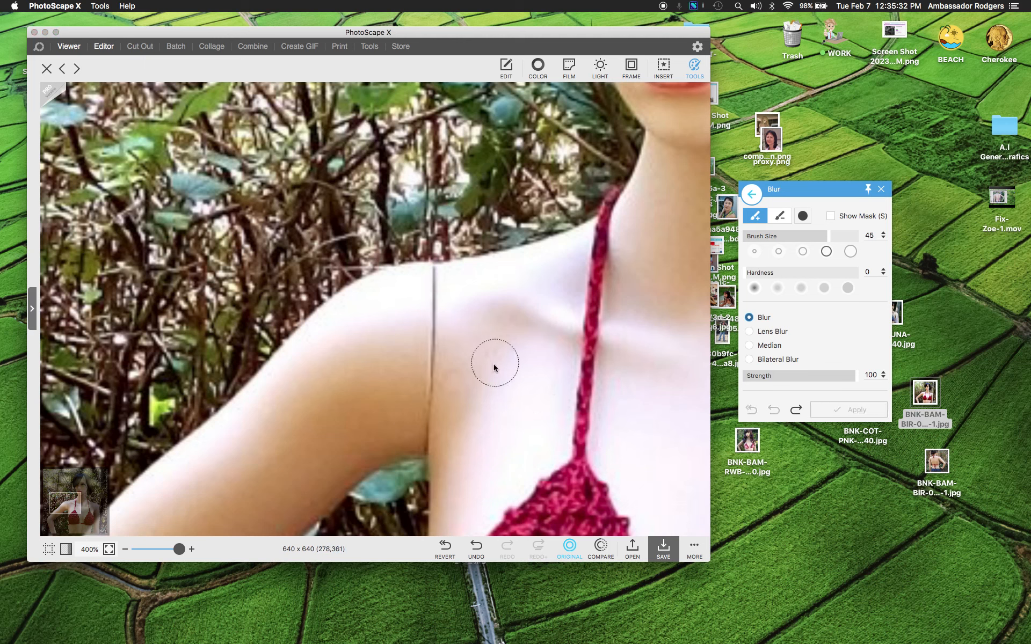
- Blur the left-hand shoulder seam upward from the armpit, undo the stroke at its top end, and apply the rest
mouse_move(421, 395)
mouse_down()
mouse_move(442, 364)
mouse_move(419, 350)
mouse_move(440, 350)
mouse_move(466, 400)
mouse_up()
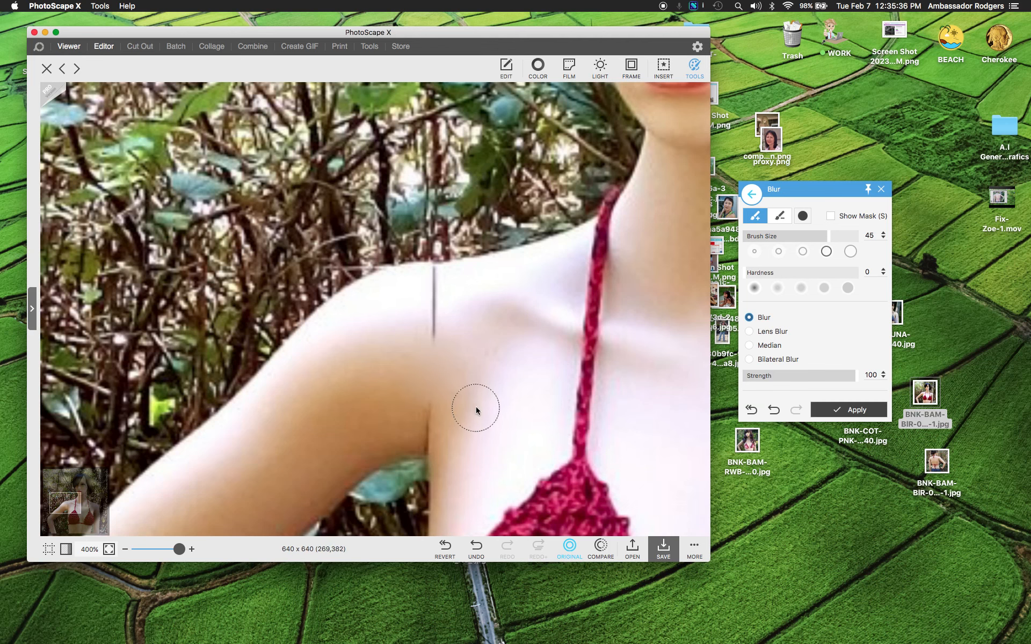
mouse_move(435, 329)
mouse_down()
mouse_move(450, 314)
mouse_move(428, 301)
mouse_move(430, 277)
mouse_up()
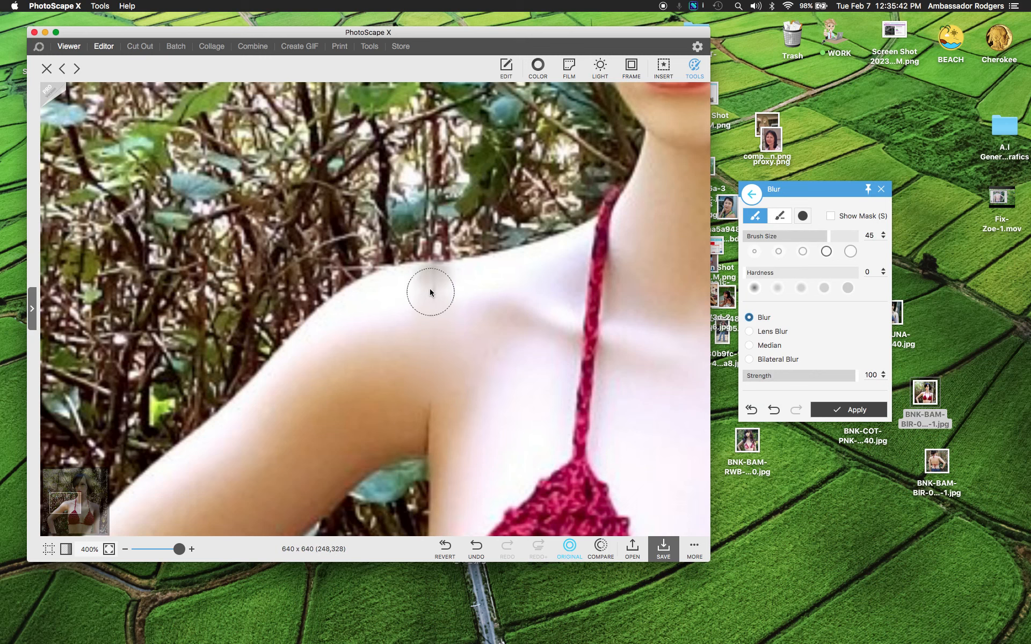
click(775, 411)
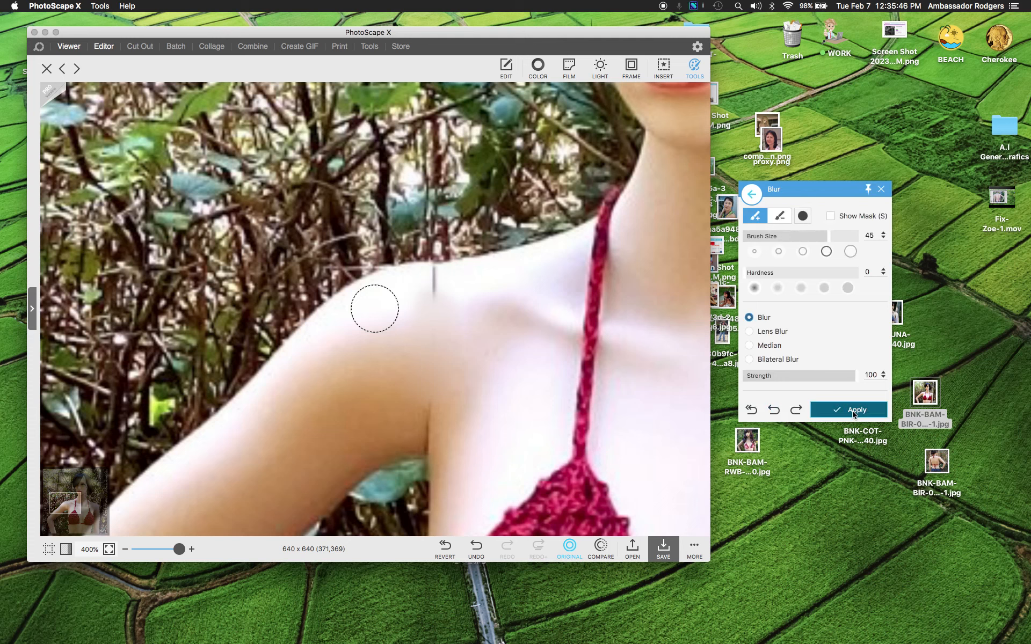
click(852, 410)
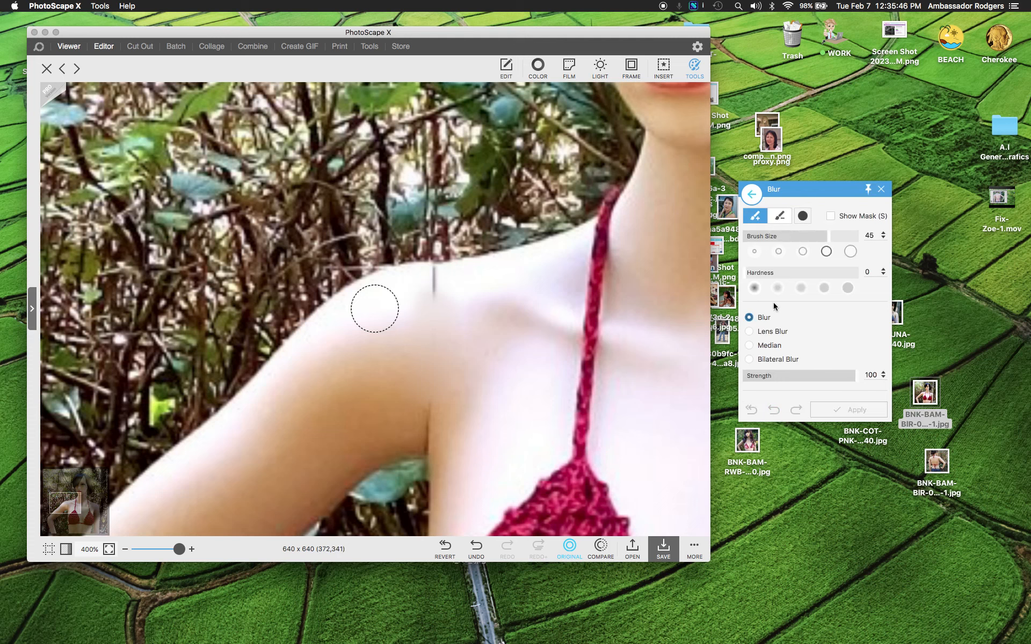
- Set the brush size to 30, switch the blur type to Median, and blur the left-hand shoulder seam near the armpit
click(802, 251)
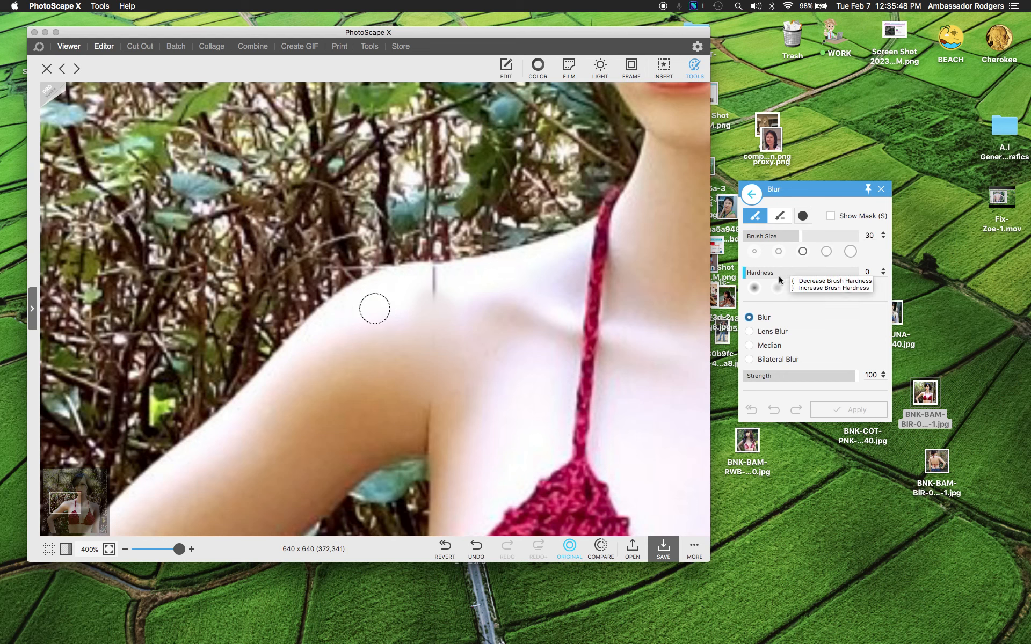
click(754, 346)
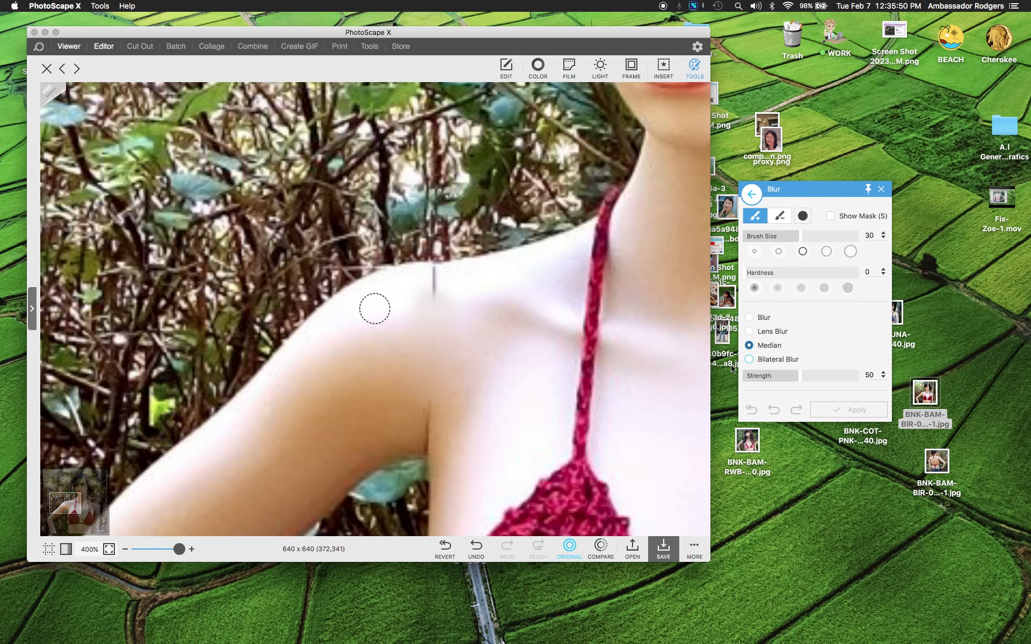
mouse_move(426, 400)
mouse_down()
mouse_move(425, 435)
mouse_move(418, 426)
mouse_move(443, 447)
mouse_move(413, 448)
mouse_up()
click(848, 409)
click(476, 428)
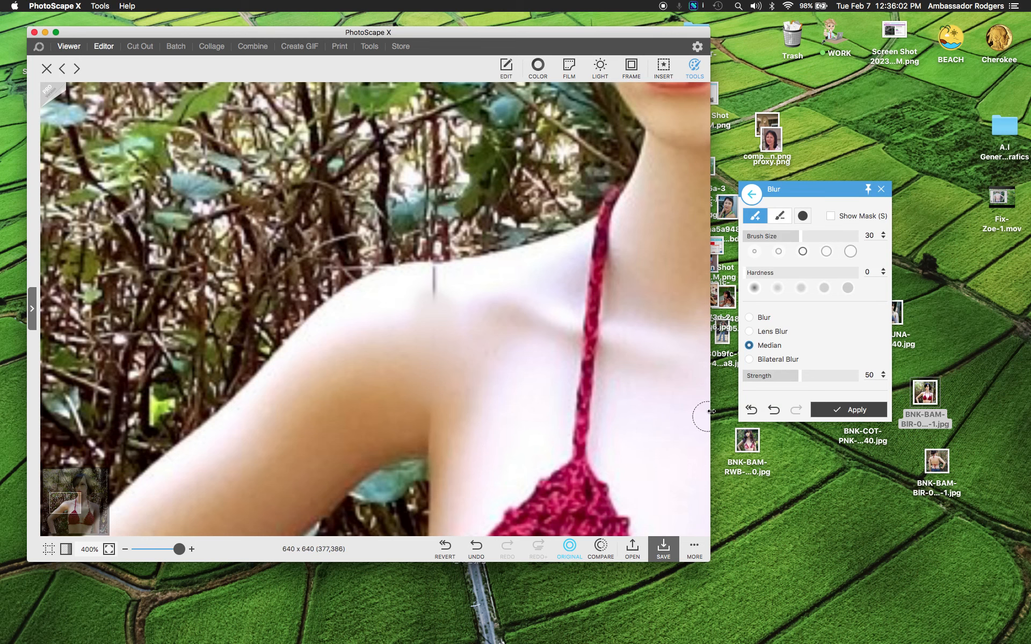
- Switch to Bilateral Blur, smooth the seam just above the left-hand armpit, and apply the strokes
click(757, 362)
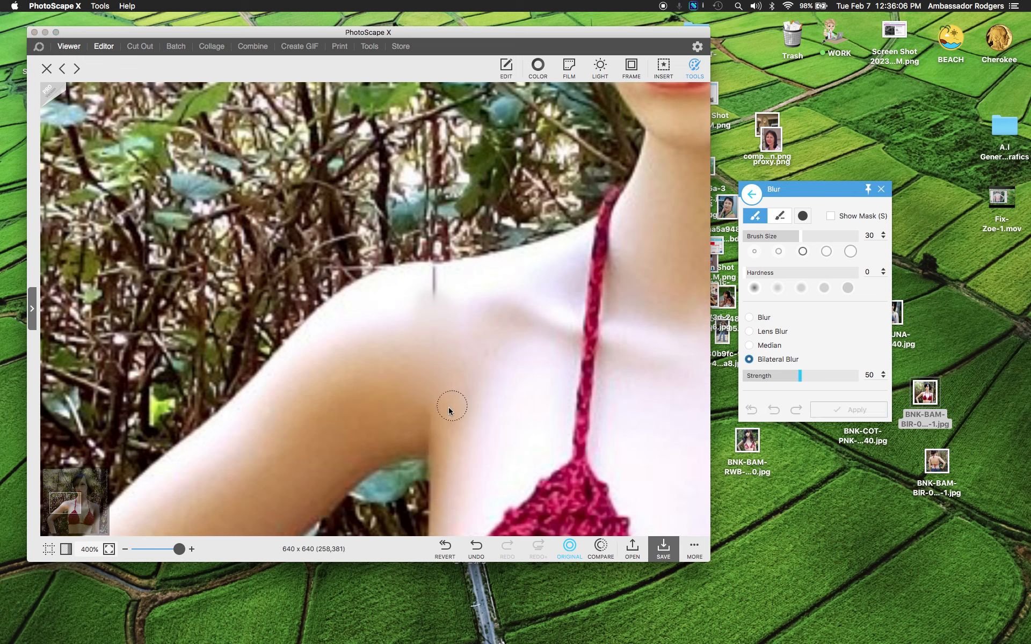
drag(435, 425, 419, 427)
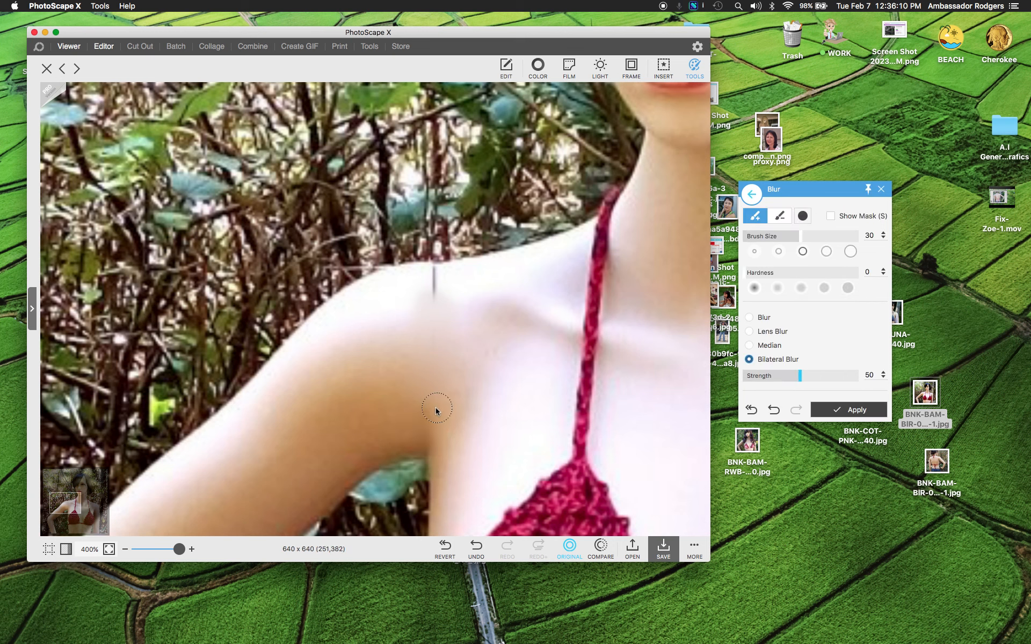
drag(437, 410, 422, 425)
click(851, 411)
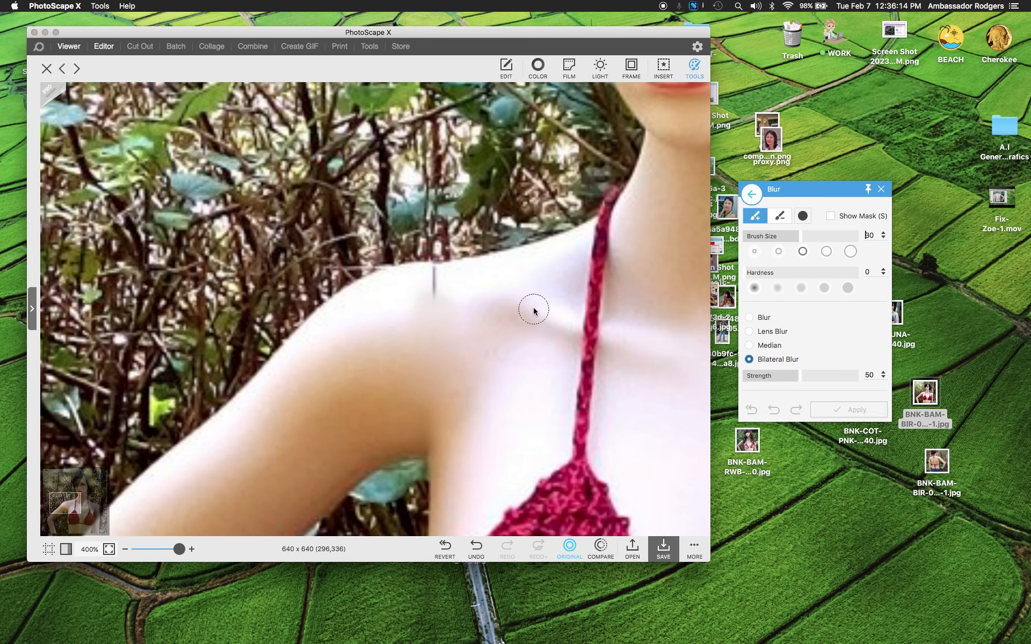
- Try Bilateral Blur on the dark seam mark atop the left-hand shoulder, undo the stroke, and switch the blur type to Median
drag(430, 280, 431, 296)
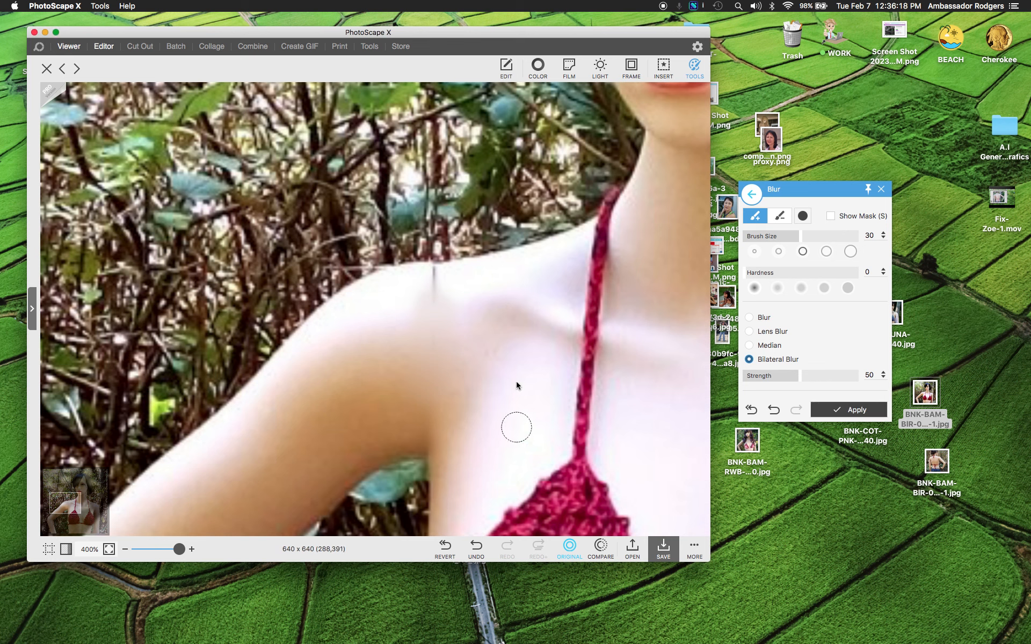
drag(90, 491, 93, 484)
click(749, 345)
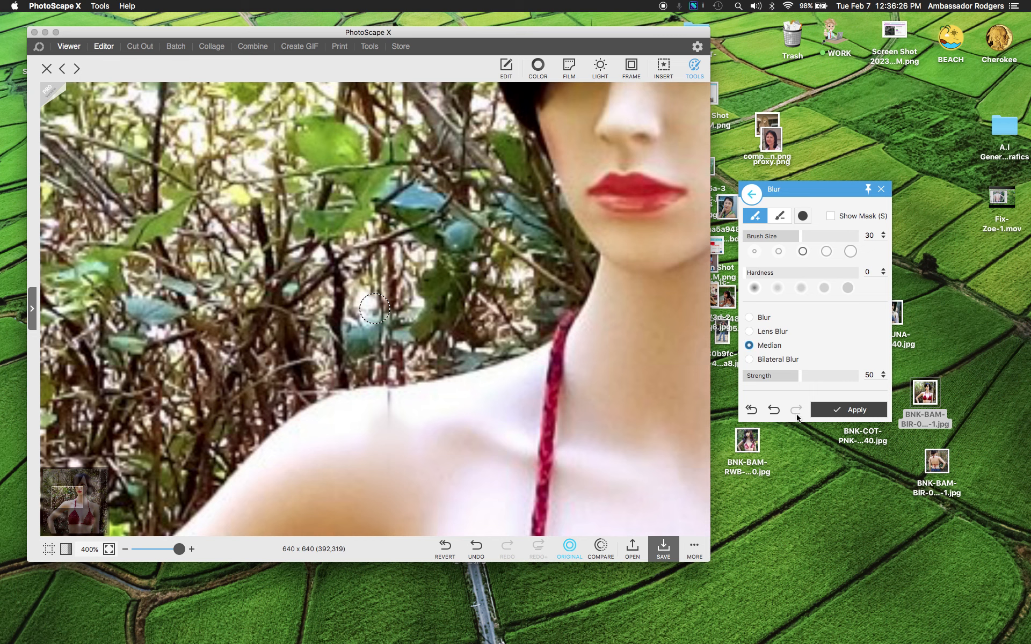
click(773, 408)
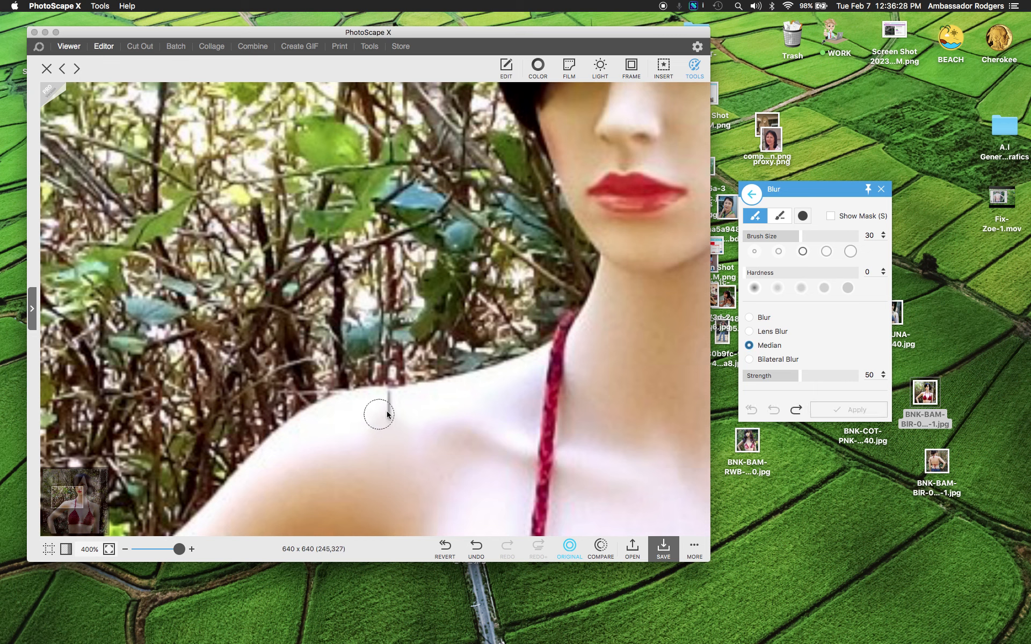
- Blur the dark seam mark atop the left-hand shoulder with Median, set the brush hardness to 50, and apply the retouch
mouse_move(389, 411)
mouse_down()
mouse_move(399, 415)
mouse_move(379, 399)
mouse_move(393, 396)
mouse_up()
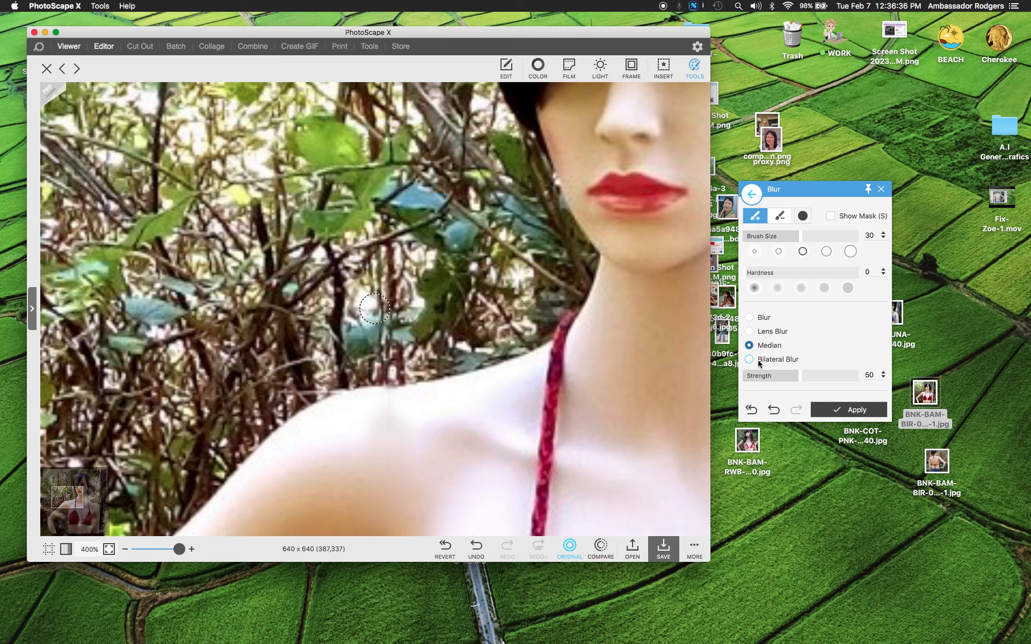
click(776, 288)
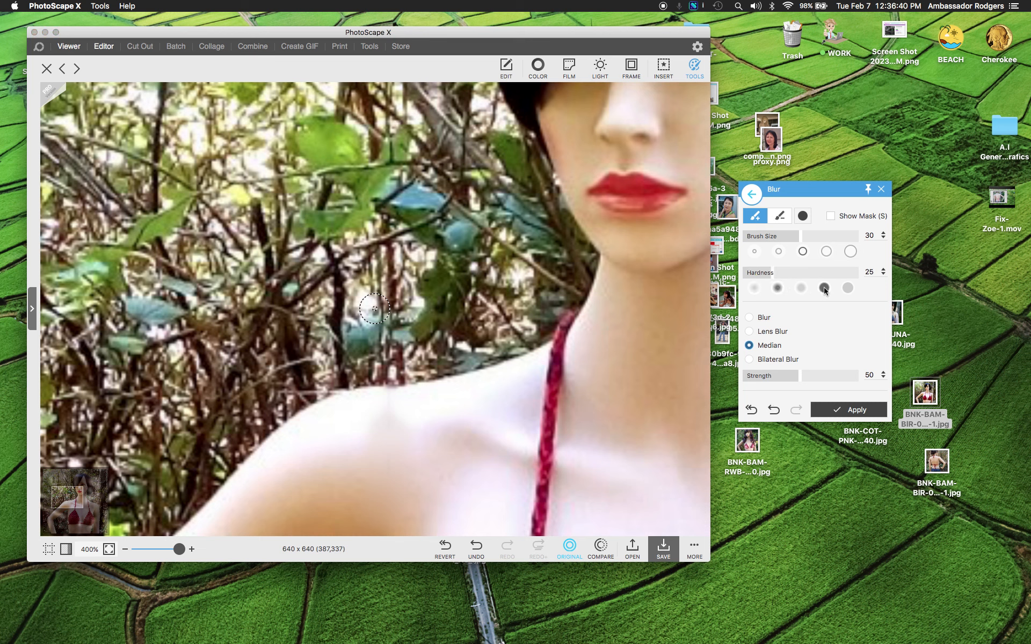
click(824, 288)
click(800, 289)
click(849, 410)
- Review the retouched mannequin as a whole and examine both shoulders at 229% magnification
drag(180, 549, 150, 549)
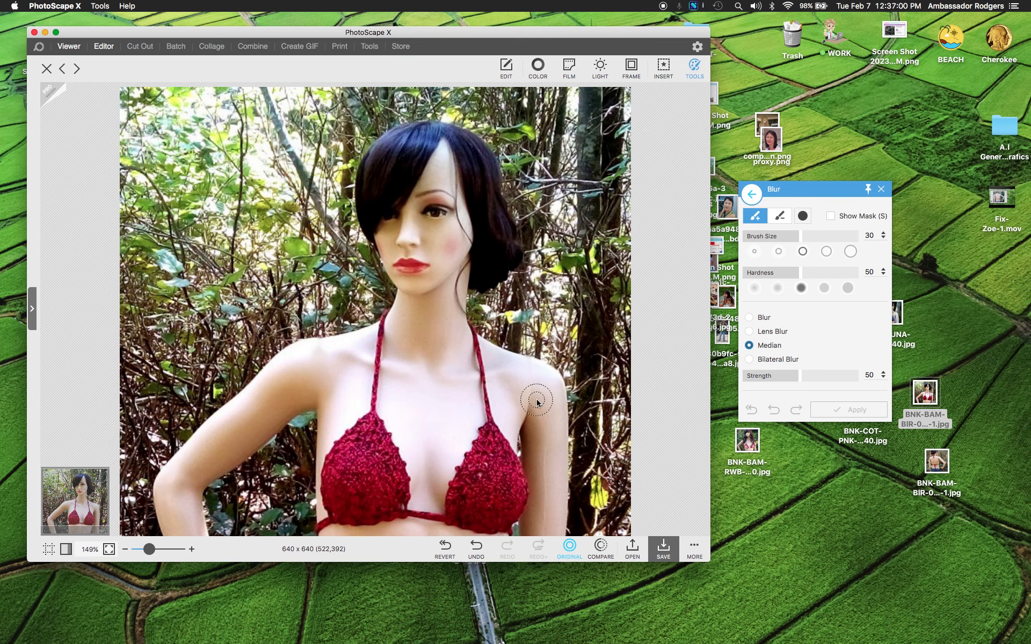
scroll(538, 400, down, 2)
drag(147, 549, 160, 549)
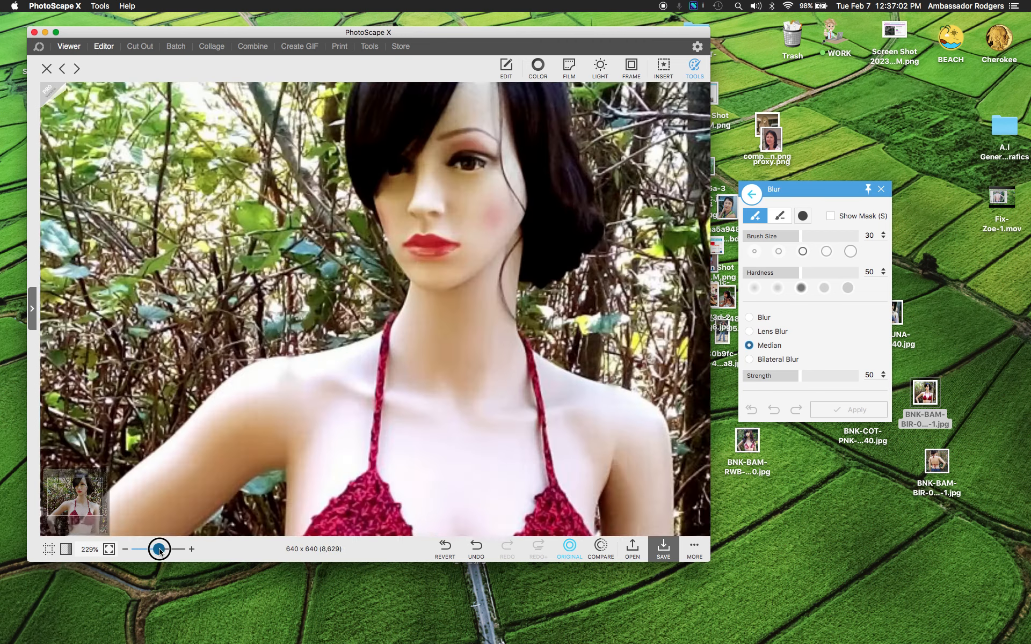